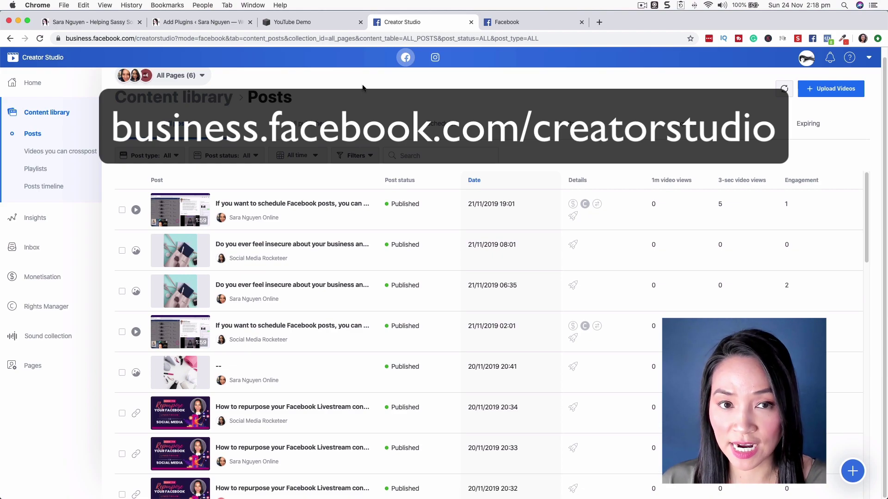
# Open the Posts list and scroll to the 25/10/2019 Video Content Creation livestream post
pyautogui.click(39, 116)
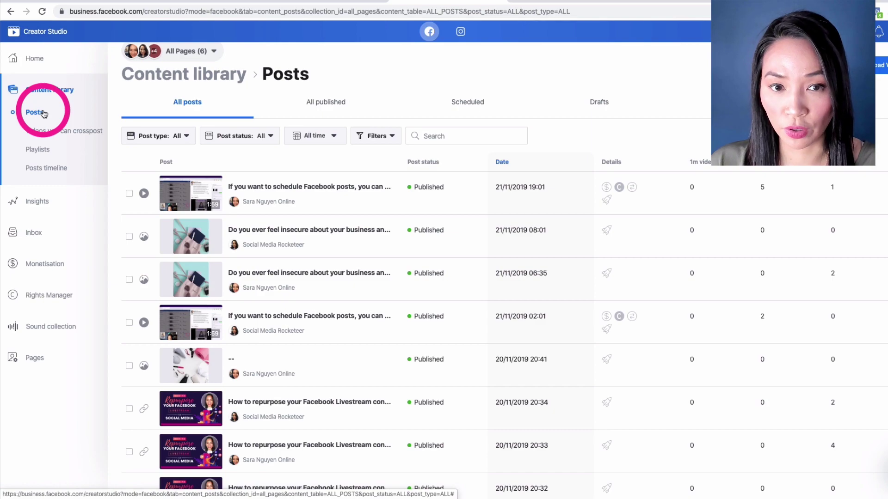
pyautogui.click(44, 114)
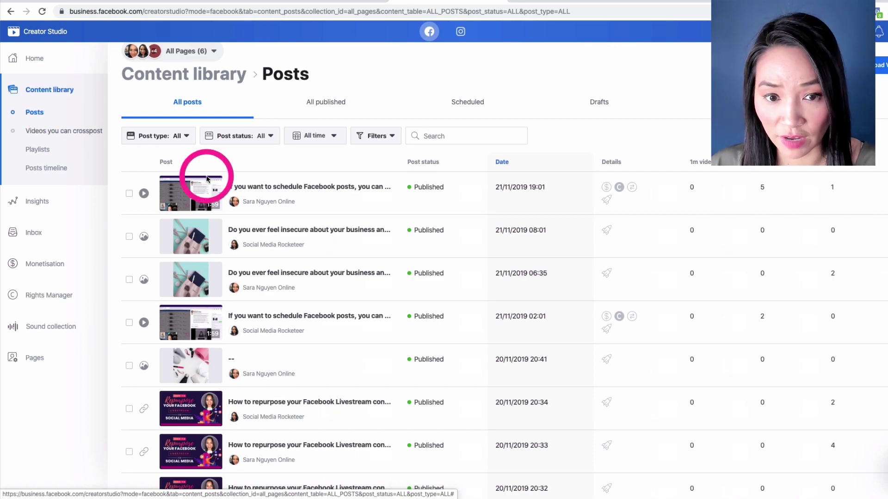
pyautogui.scroll(-1, 323, 236)
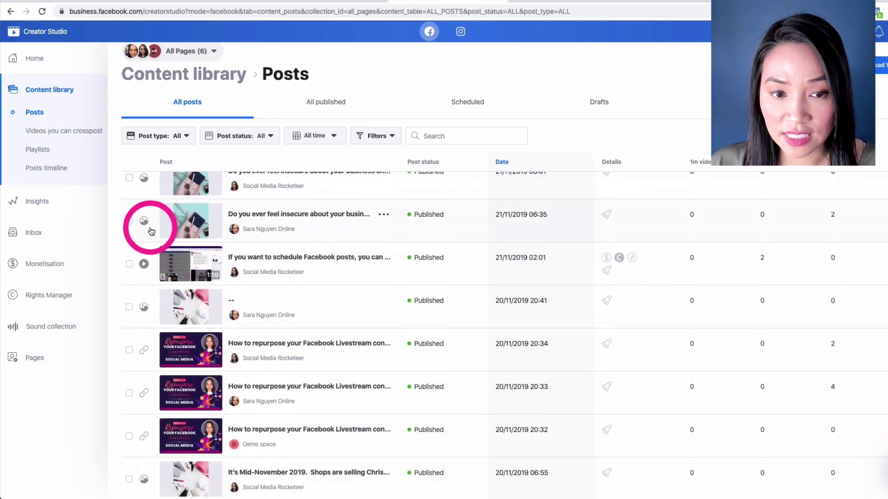
pyautogui.scroll(1, 144, 228)
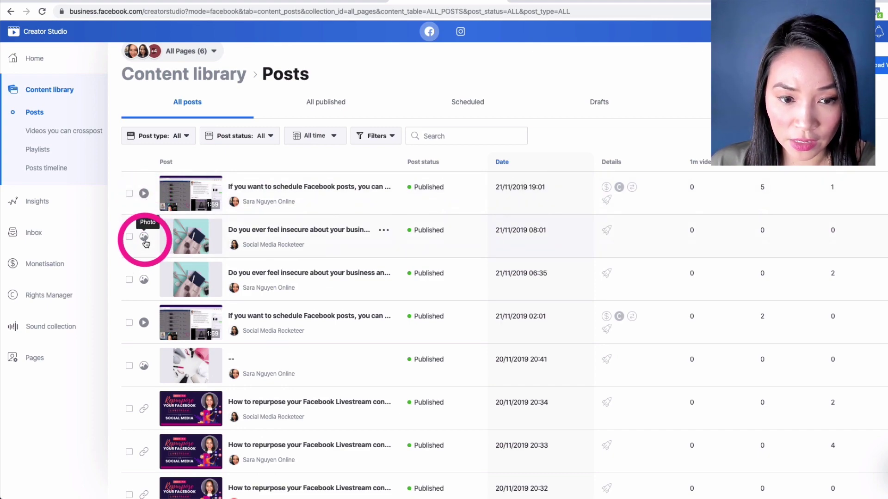
pyautogui.scroll(-10, 146, 243)
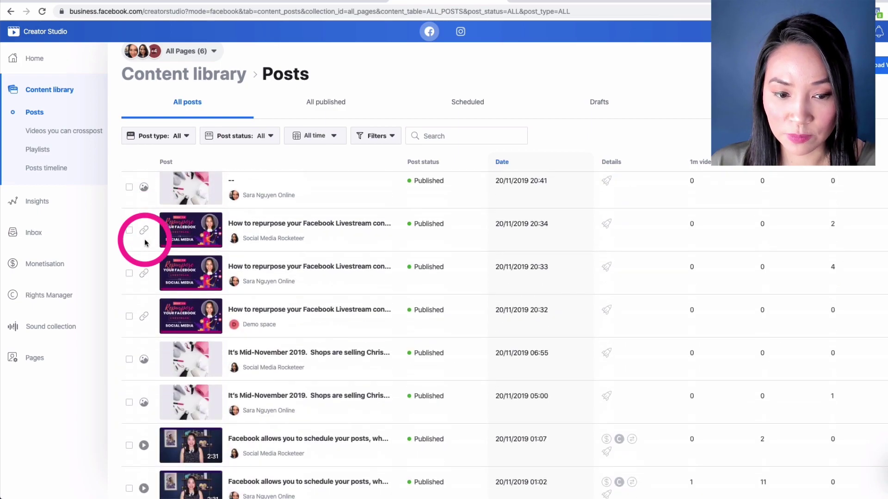
pyautogui.scroll(-10, 145, 243)
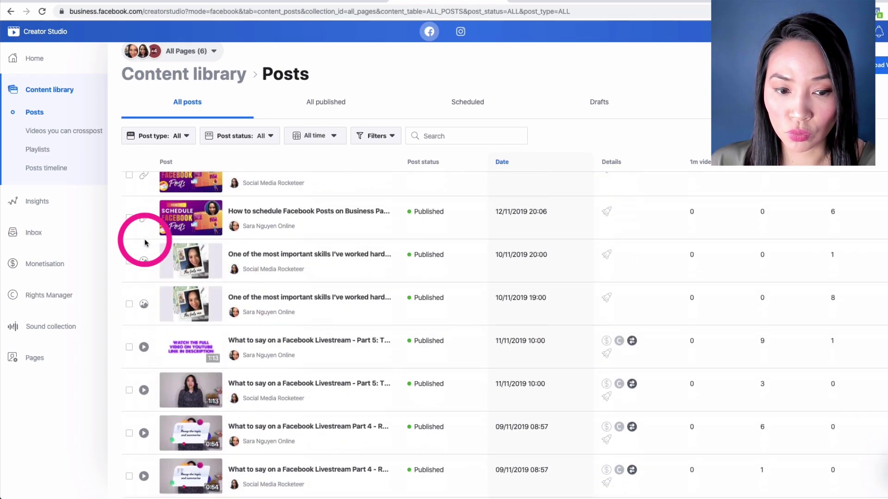
pyautogui.scroll(-10, 145, 244)
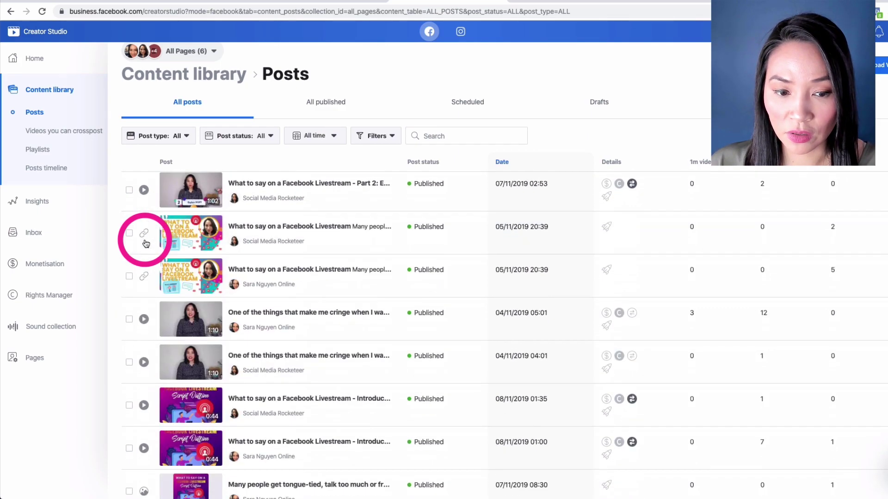
pyautogui.scroll(-10, 146, 243)
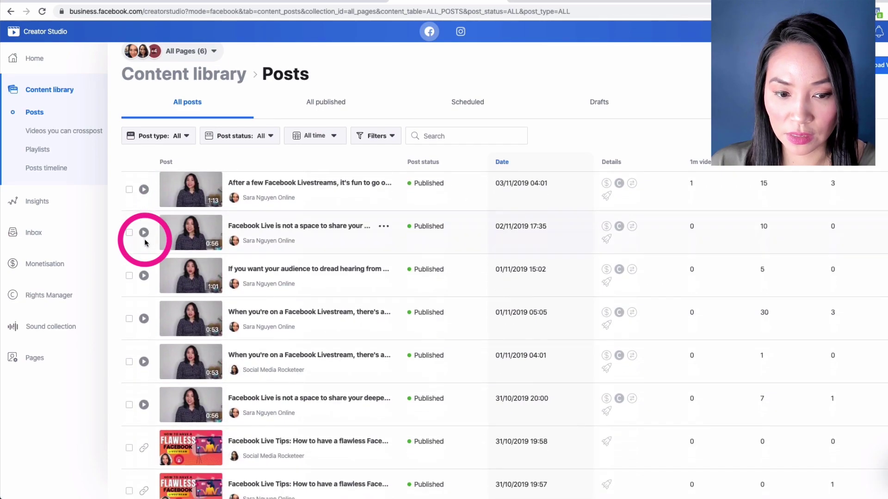
pyautogui.scroll(-10, 146, 244)
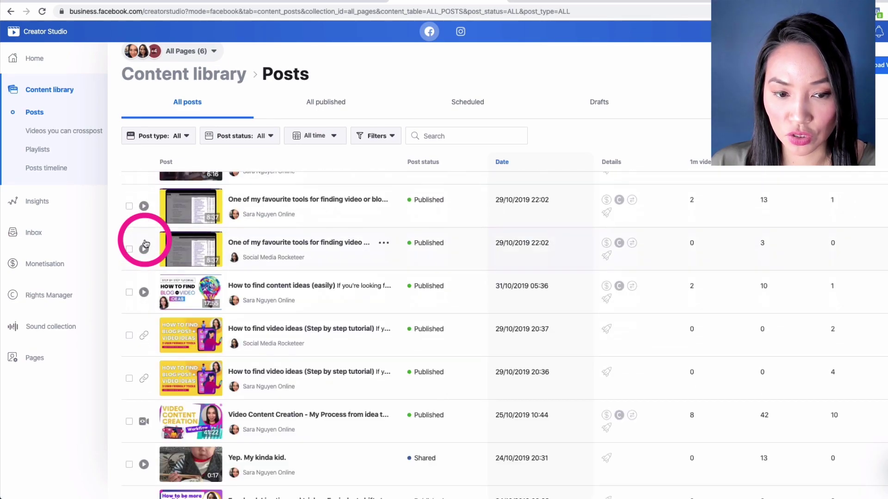
pyautogui.scroll(-2, 126, 296)
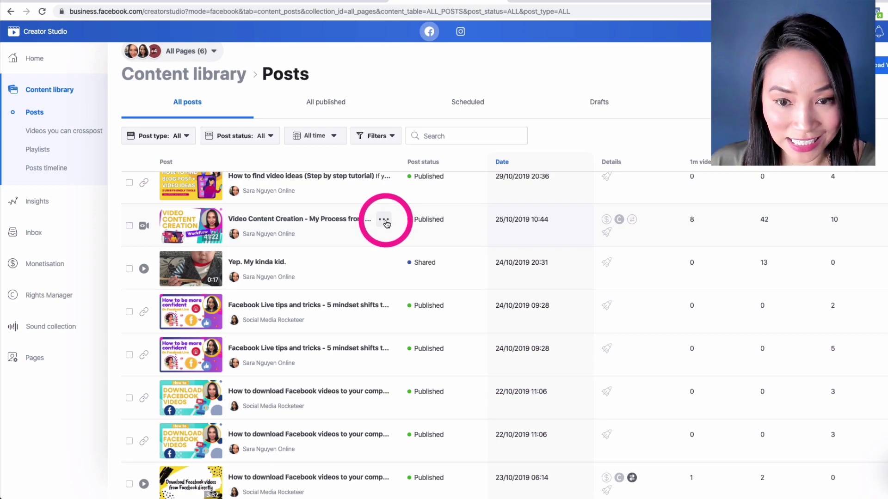
# Open the Edit post window for the Video Content Creation livestream post
pyautogui.click(383, 220)
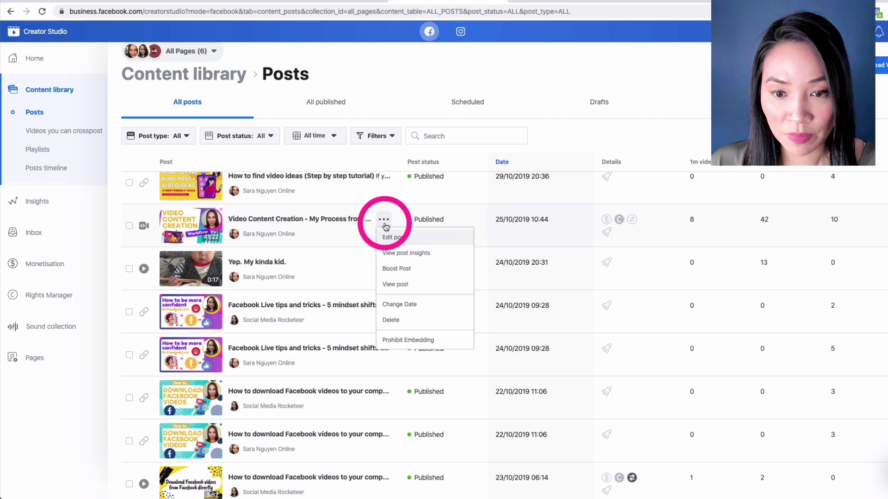
pyautogui.click(410, 238)
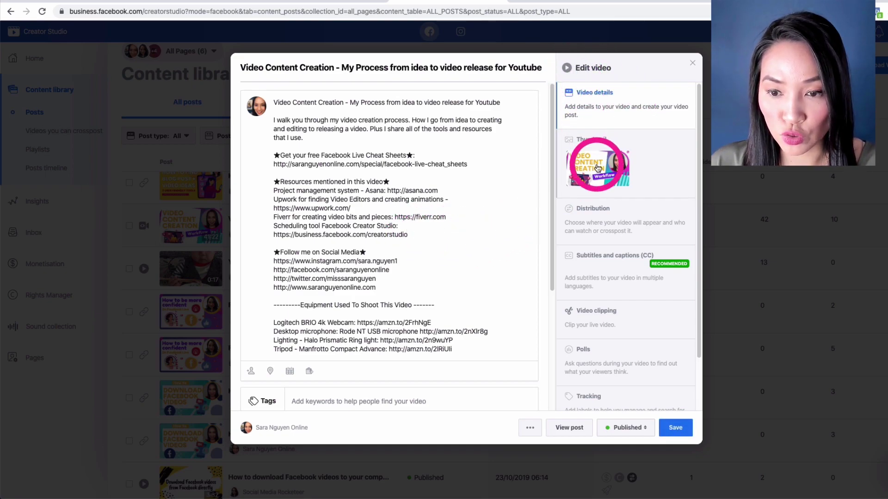
# In Video clipping, drag the clip start to 04:39.225, previewing playback to check it
pyautogui.click(651, 325)
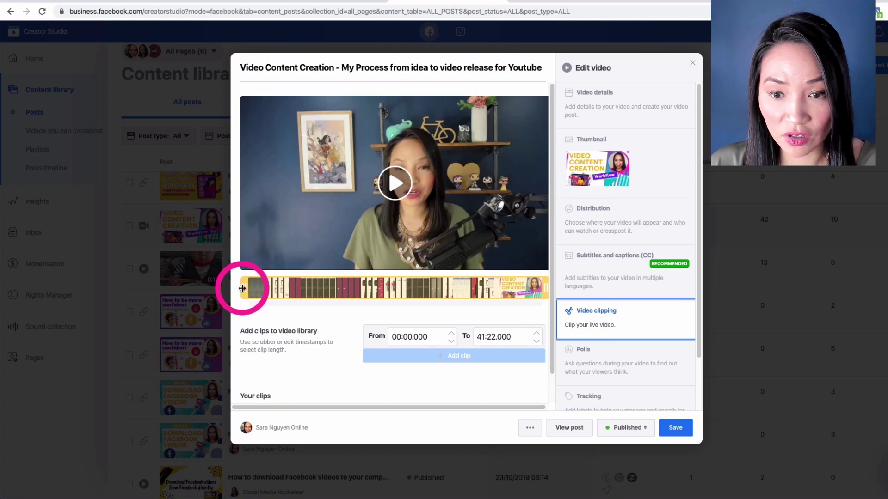
pyautogui.moveTo(242, 288); pyautogui.dragTo(274, 288)
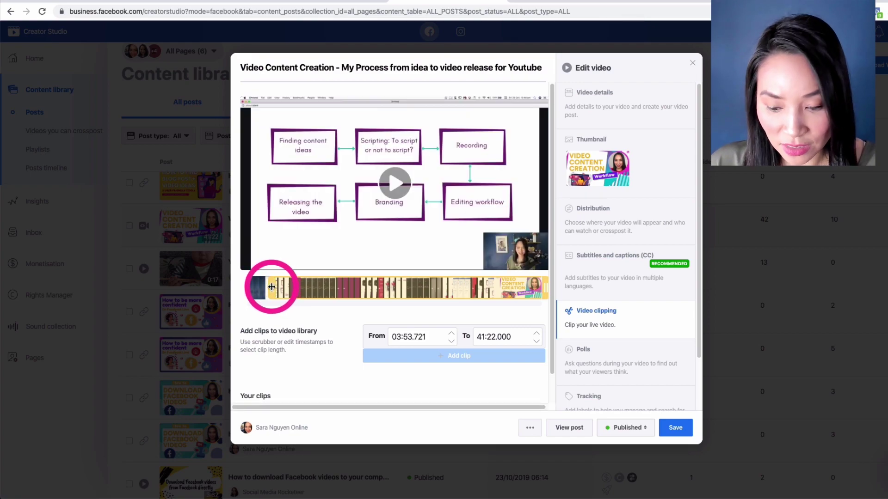
pyautogui.moveTo(272, 287); pyautogui.dragTo(280, 291)
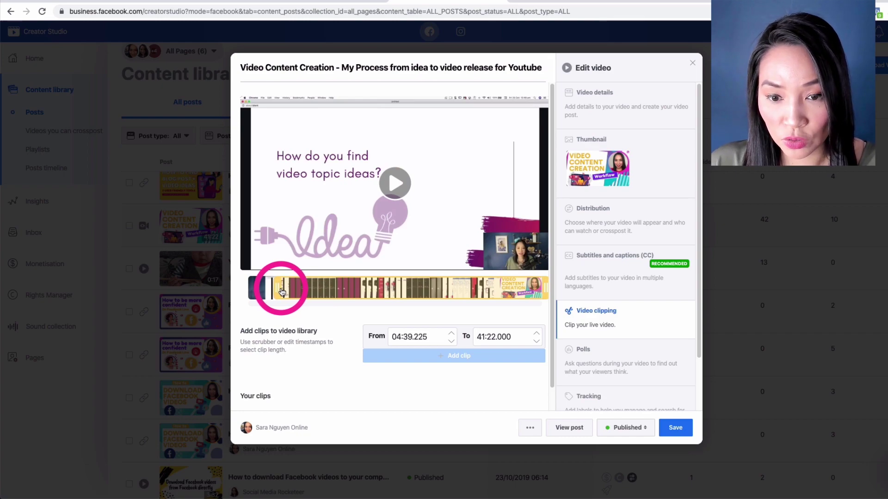
pyautogui.click(399, 184)
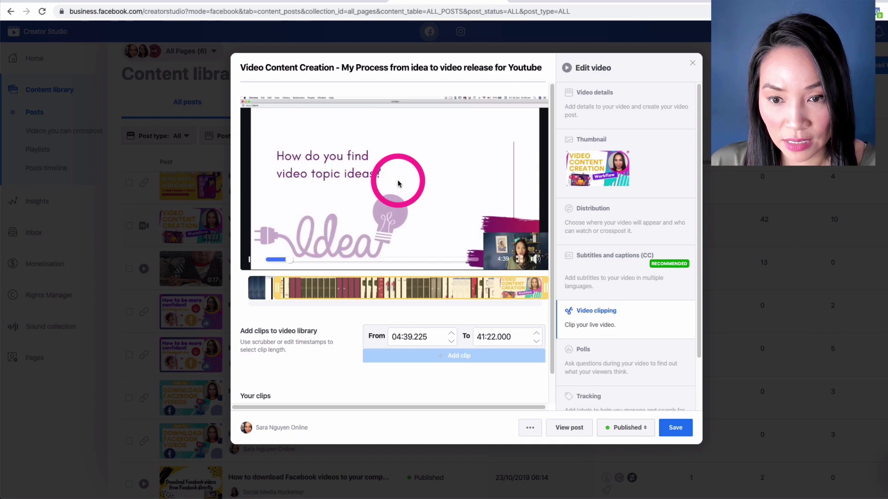
pyautogui.click(251, 260)
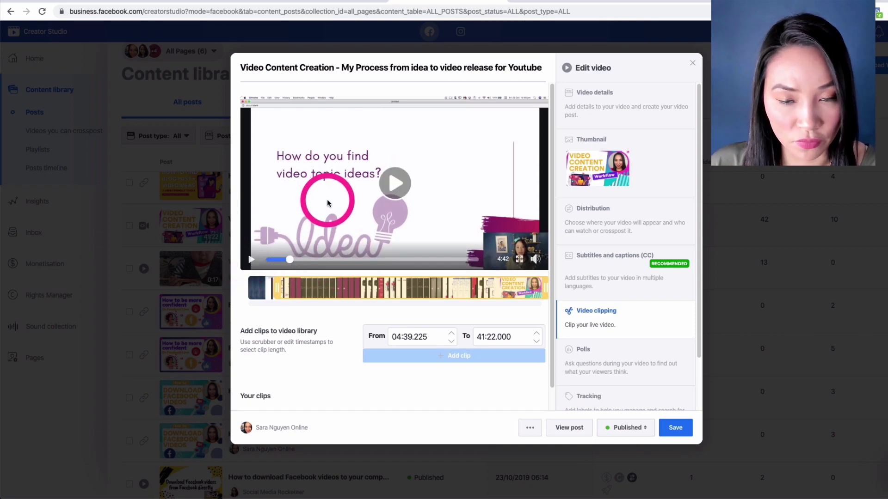
pyautogui.moveTo(282, 287); pyautogui.dragTo(280, 288)
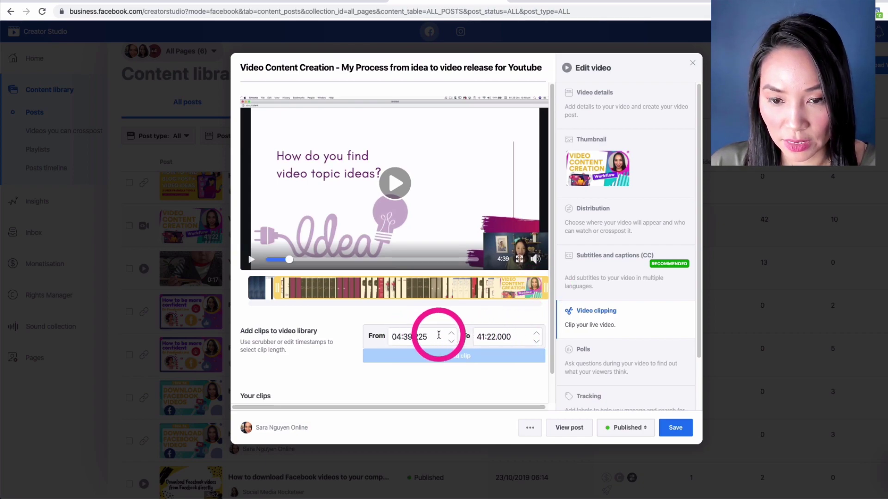
# Trim the clip end back from 41:22.000 to 14:39.042
pyautogui.click(370, 336)
pyautogui.click(511, 337)
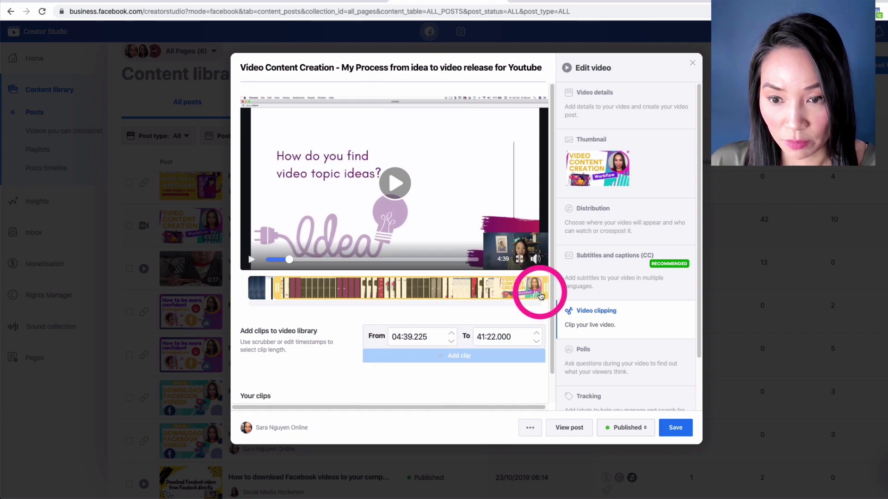
pyautogui.moveTo(537, 291); pyautogui.dragTo(351, 289)
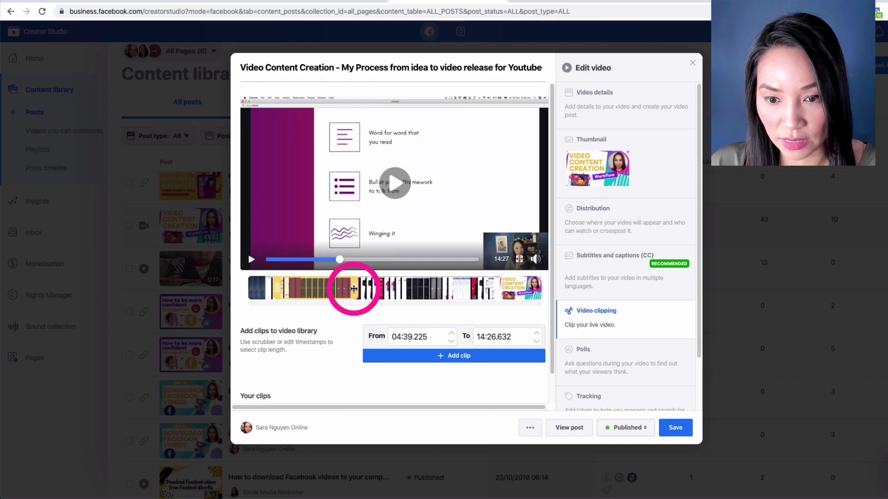
pyautogui.moveTo(354, 289)
pyautogui.mouseDown()
pyautogui.moveTo(373, 288)
pyautogui.moveTo(352, 289)
pyautogui.mouseUp()
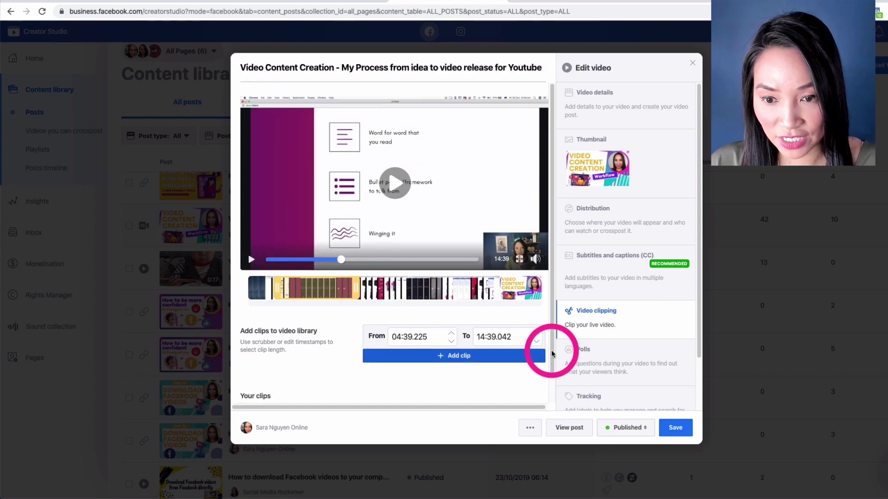
pyautogui.scroll(-2, 549, 352)
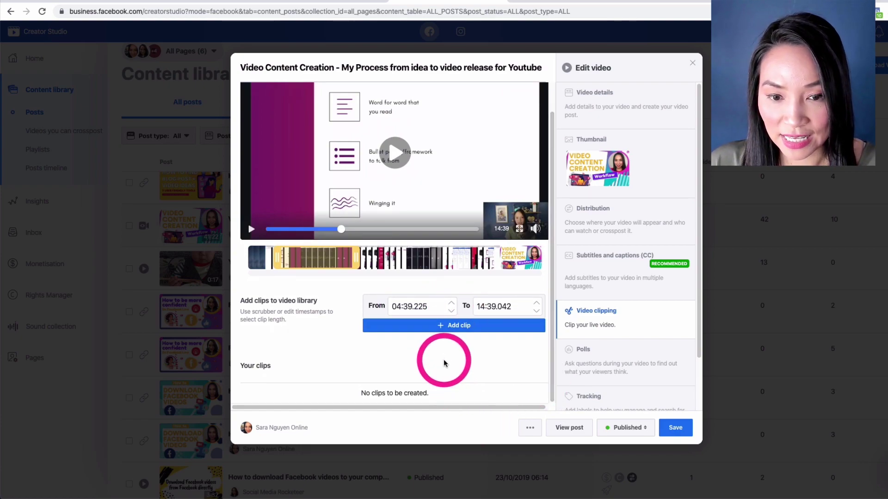
# Add the 04:39.225–14:39.042 range as a clip and title it 'Video ideas'
pyautogui.click(448, 332)
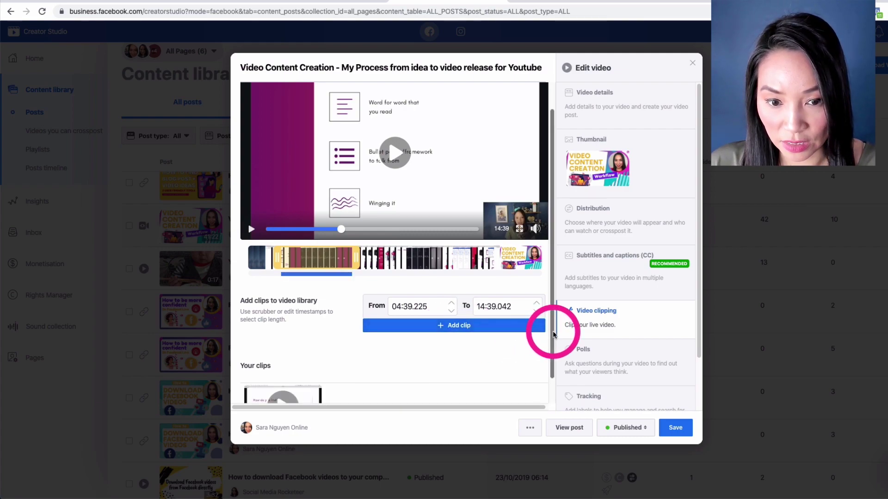
pyautogui.scroll(-2, 546, 365)
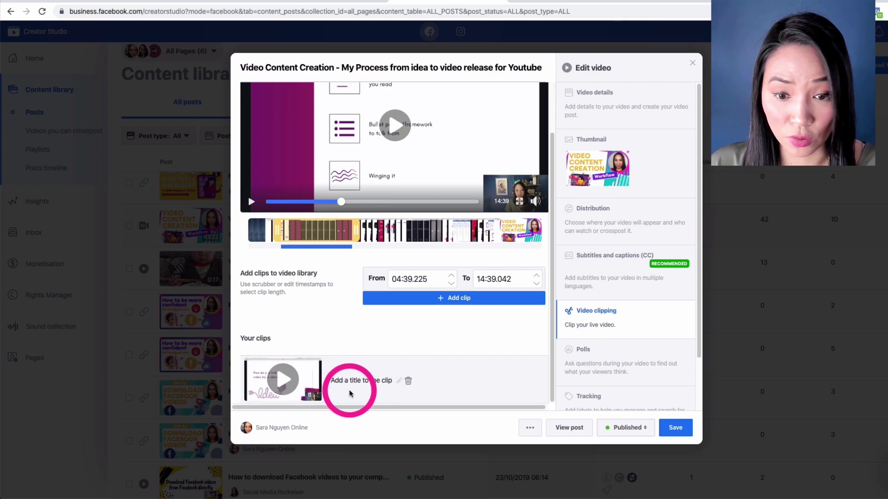
pyautogui.click(399, 383)
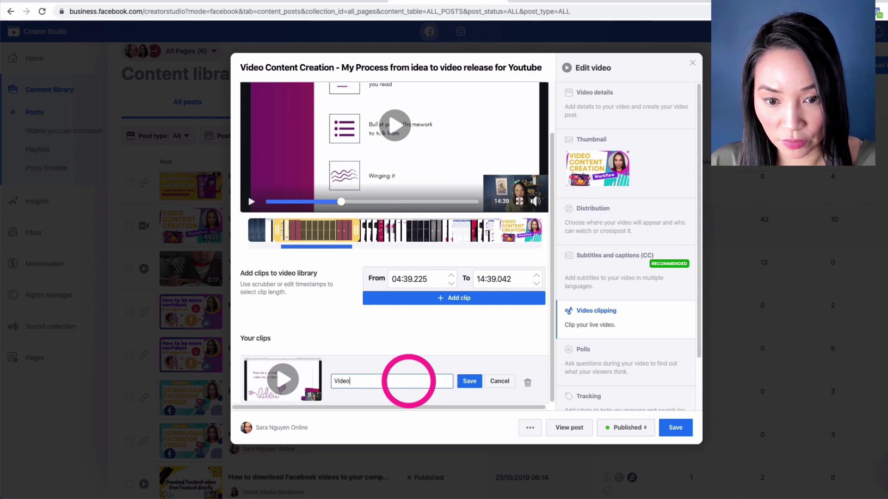
pyautogui.write('Video ideas')
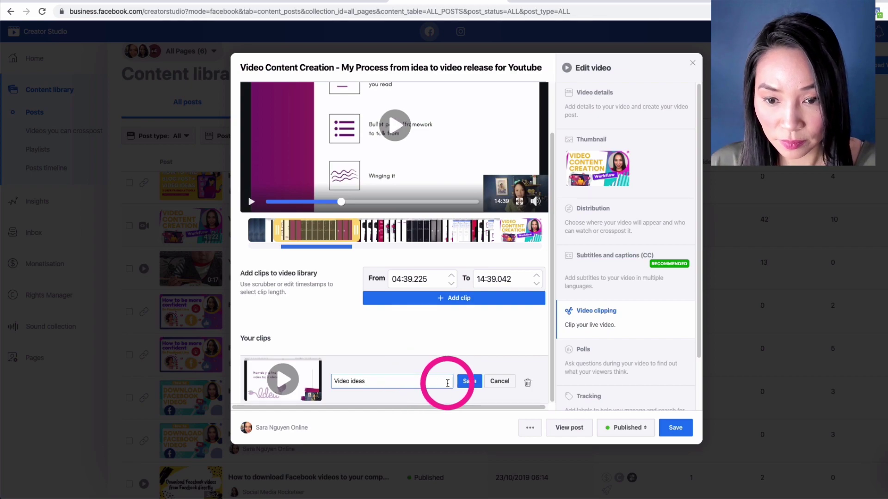
pyautogui.click(469, 381)
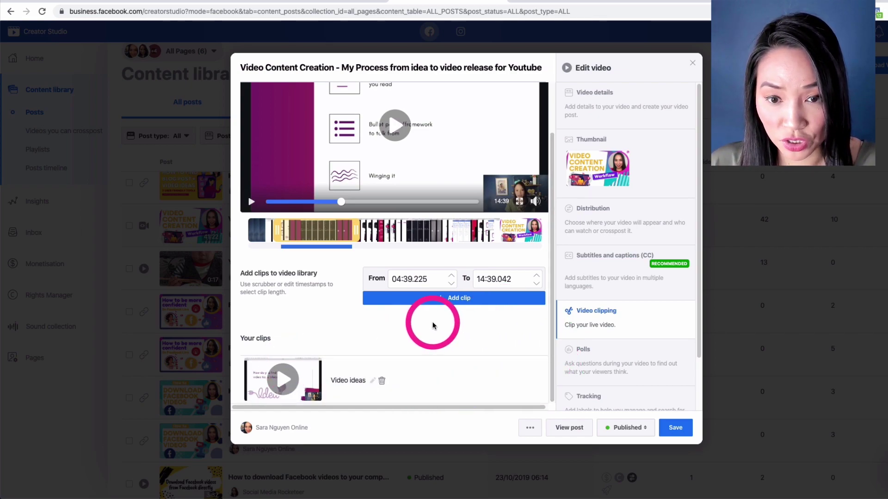
# Move the clip range handles to 23:49.218–32:09.755
pyautogui.moveTo(276, 225); pyautogui.dragTo(412, 231)
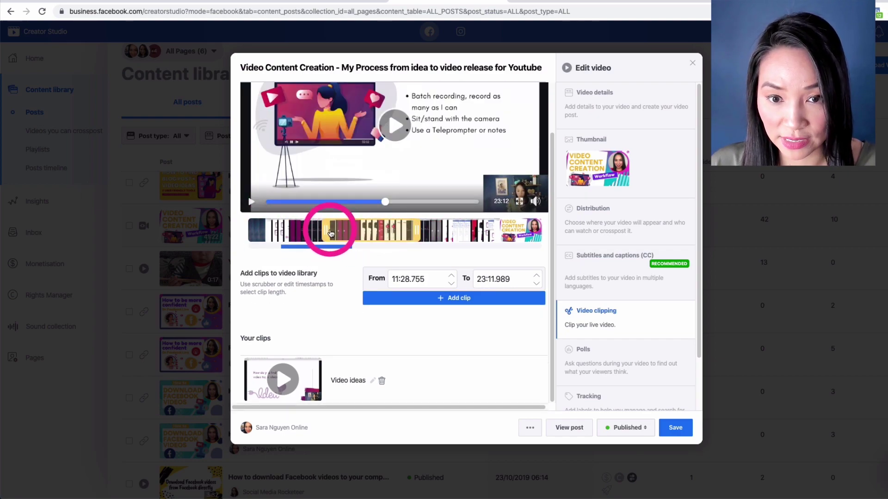
pyautogui.scroll(2, 551, 237)
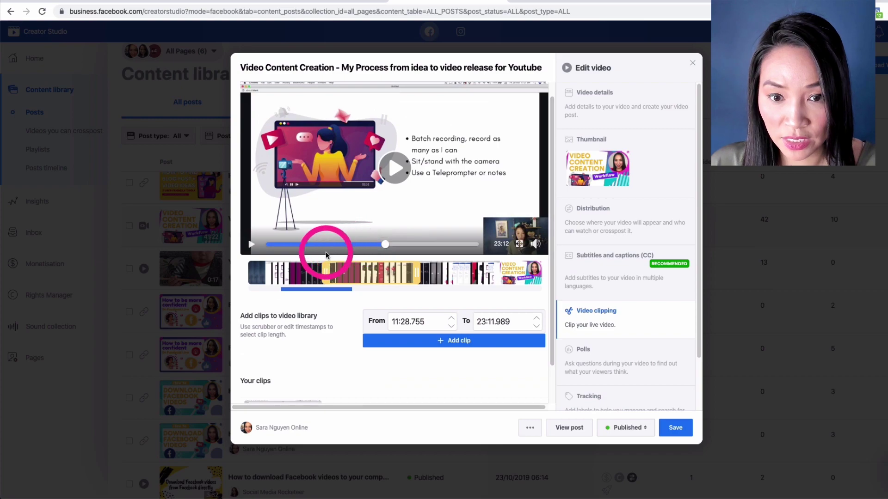
pyautogui.moveTo(326, 273); pyautogui.dragTo(480, 273)
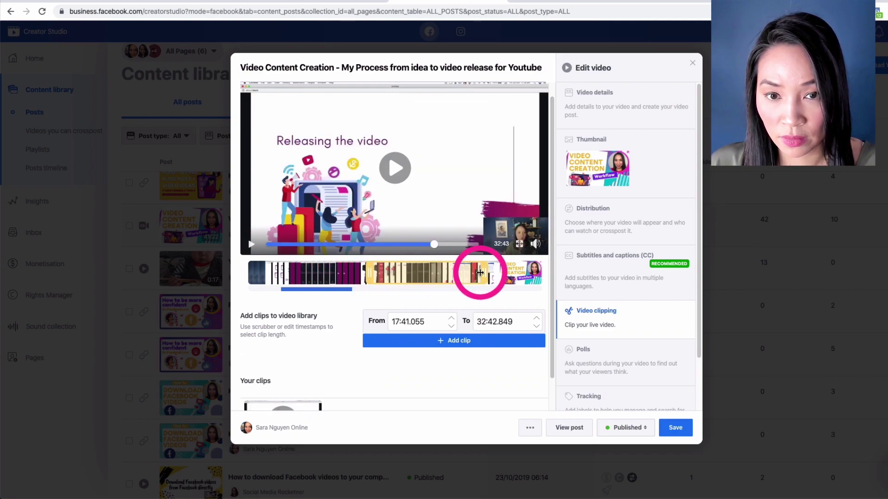
pyautogui.moveTo(364, 273); pyautogui.dragTo(418, 277)
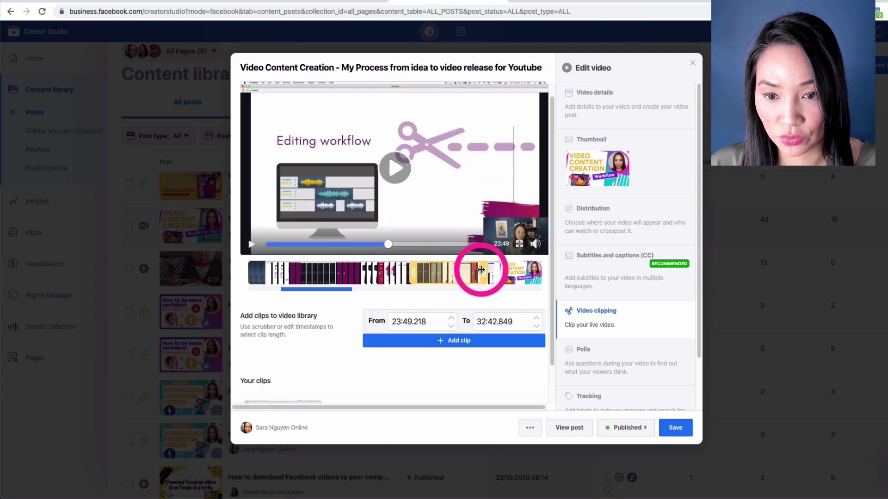
pyautogui.moveTo(477, 268); pyautogui.dragTo(471, 268)
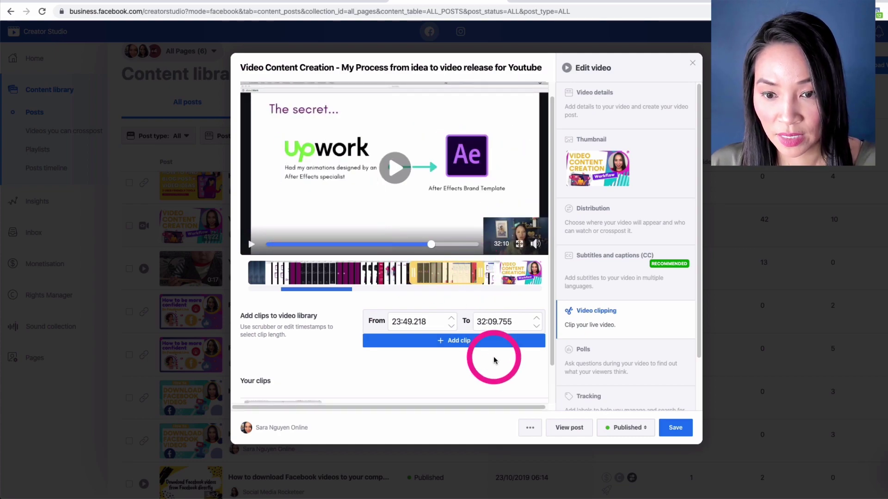
# Add that range as a second clip titled 'Video 2'
pyautogui.click(477, 342)
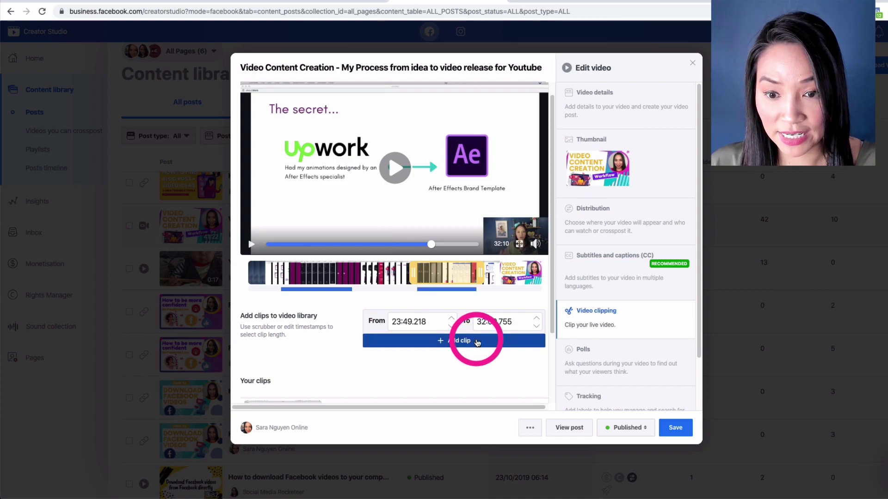
pyautogui.moveTo(542, 313); pyautogui.dragTo(356, 392)
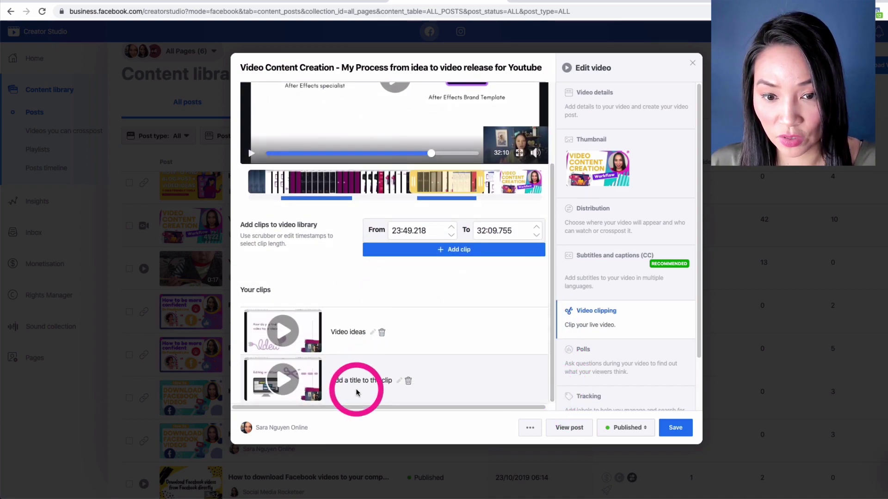
pyautogui.click(399, 382)
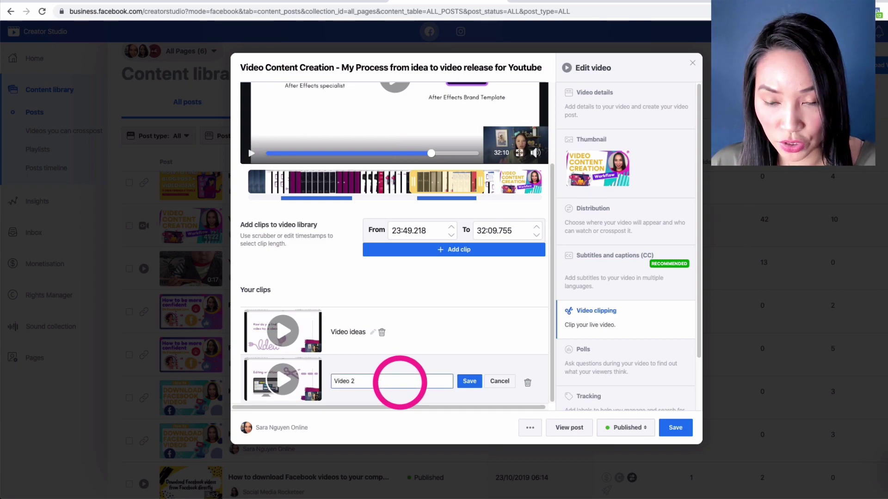
pyautogui.click(468, 381)
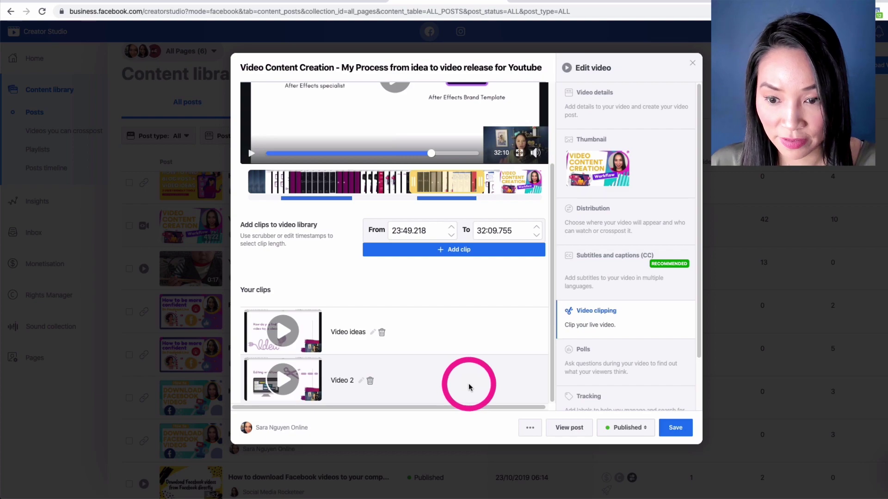
# Save the clips to the livestream and reload the page to show the new posts
pyautogui.scroll(3, 552, 277)
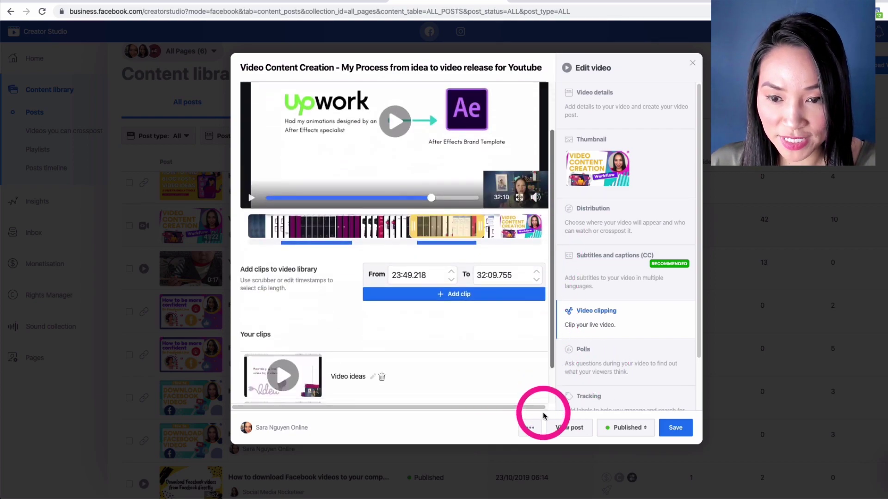
pyautogui.scroll(-1, 543, 416)
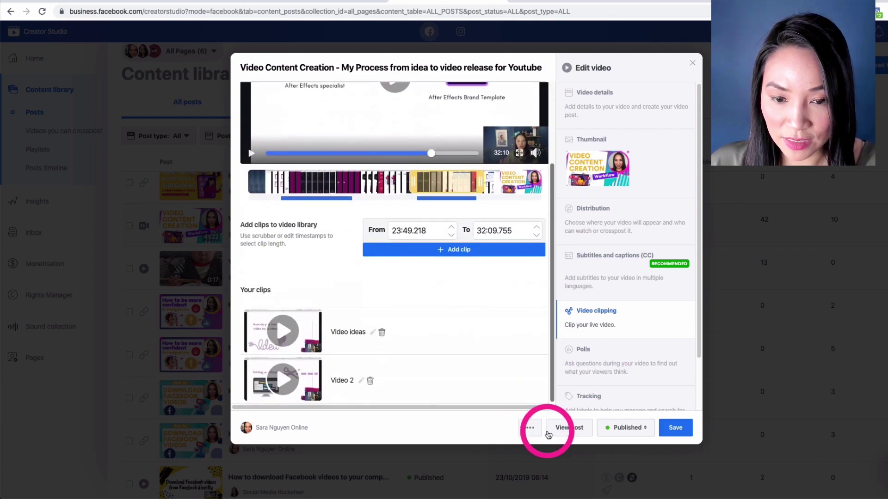
pyautogui.click(676, 428)
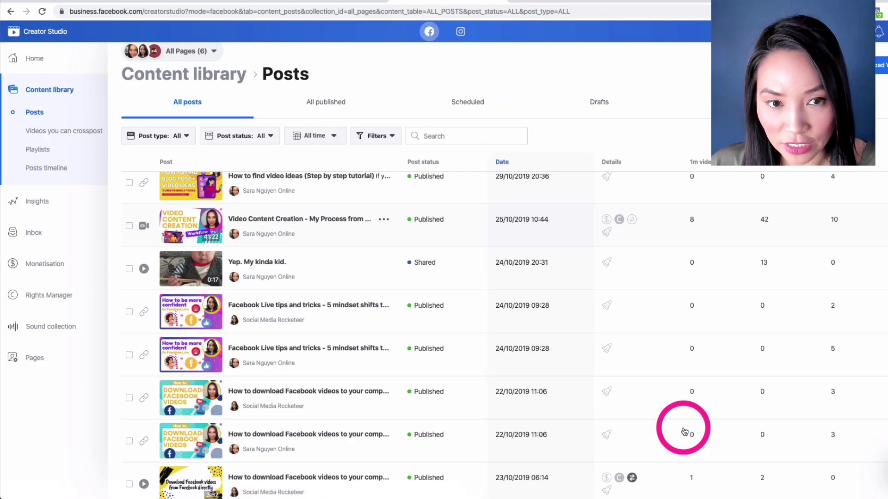
pyautogui.press('super+r')
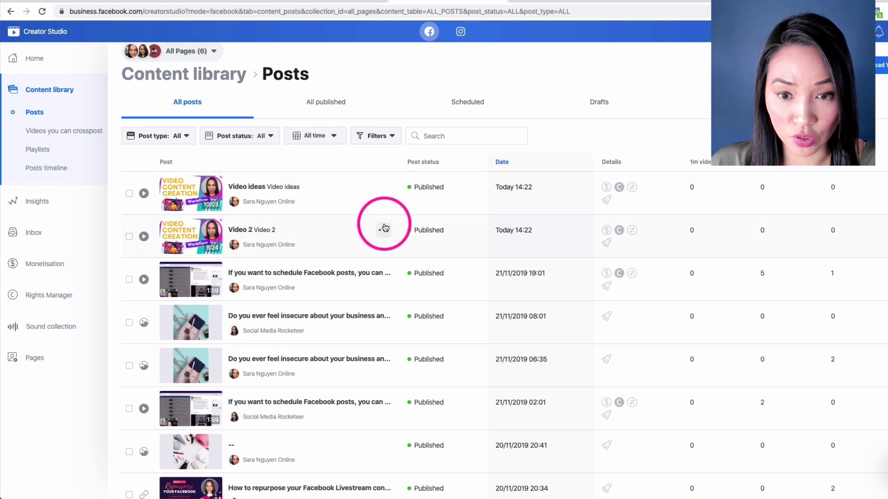
# Edit Video 2, set its thumbnail to the Editing workflow video frame, and view caption options
pyautogui.click(384, 232)
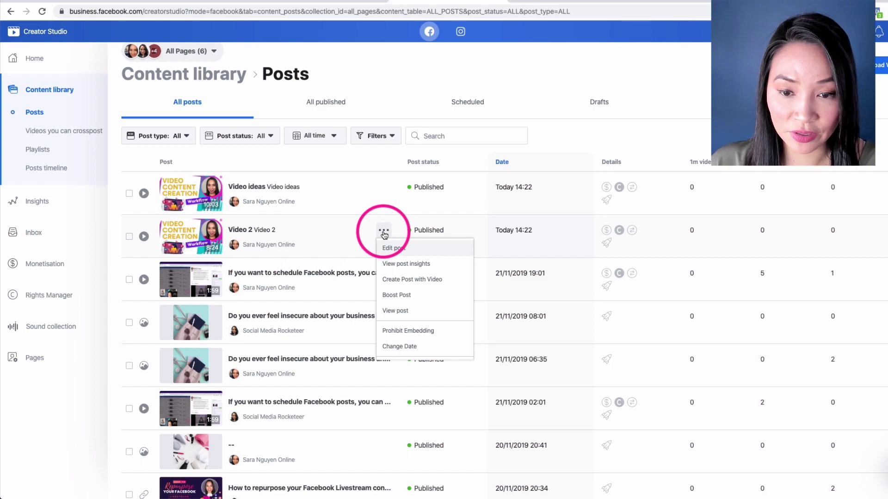
pyautogui.click(429, 250)
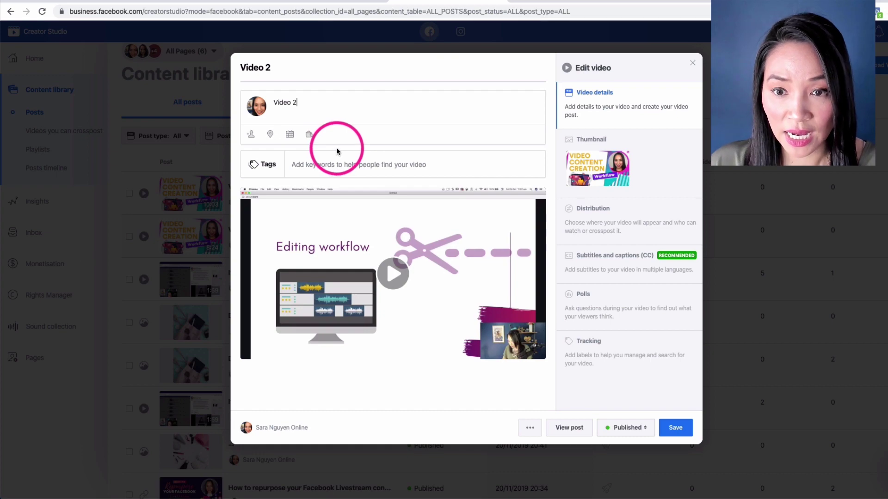
pyautogui.click(619, 163)
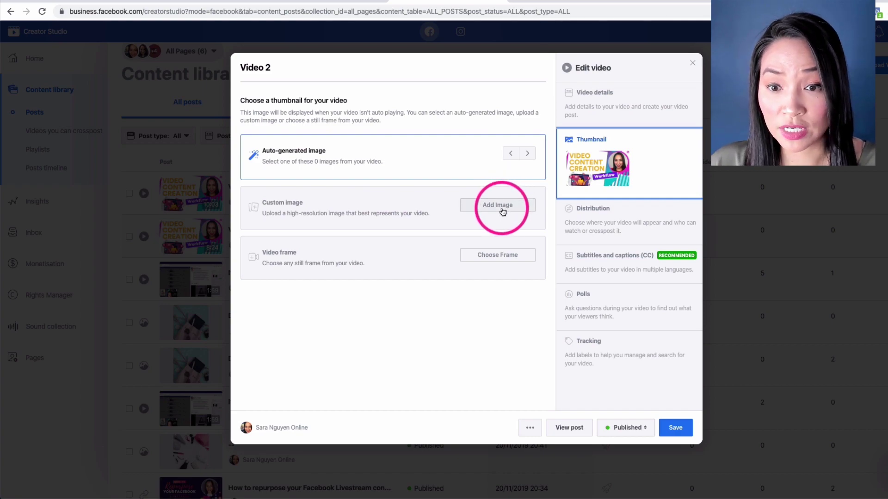
pyautogui.click(498, 257)
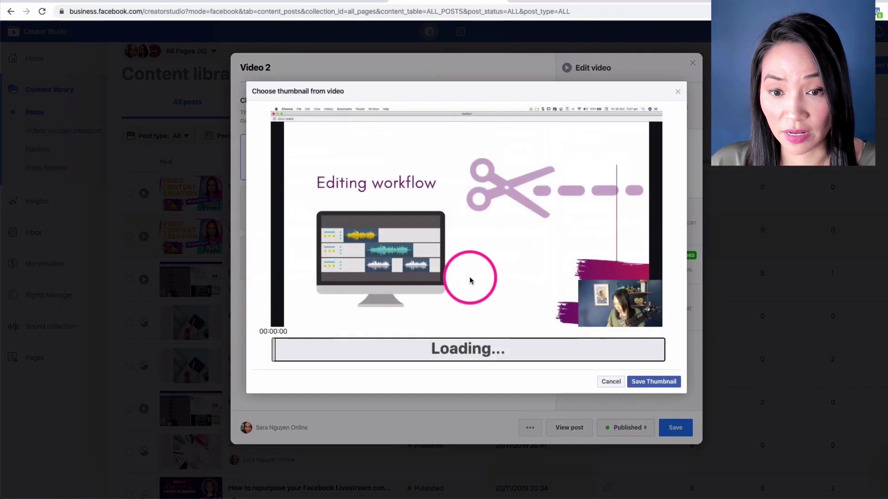
pyautogui.click(656, 382)
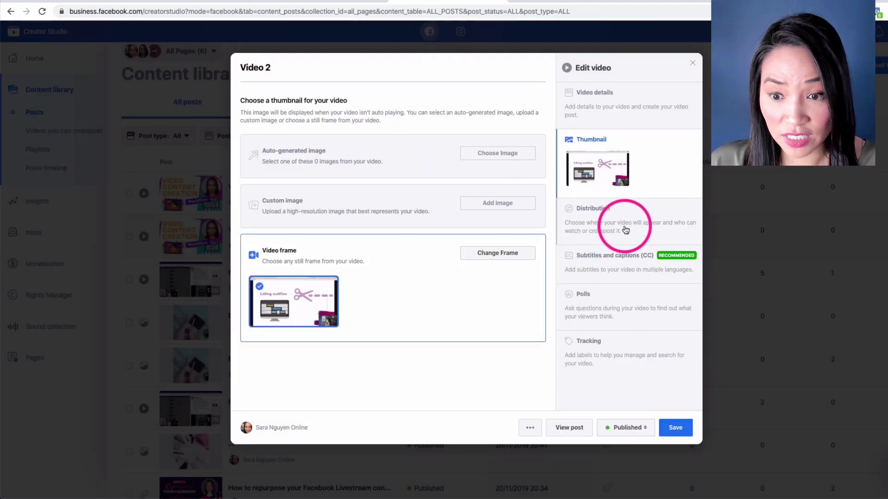
pyautogui.click(633, 262)
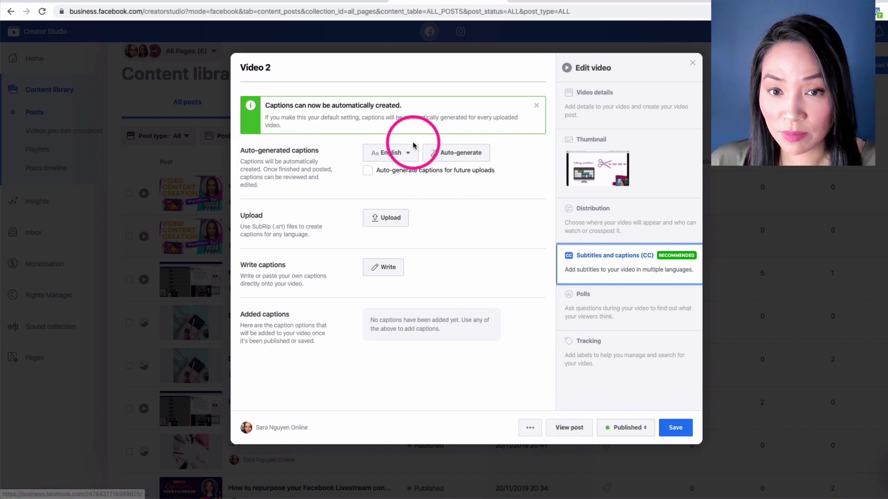
# Return to Video 2's details and save the post with its new thumbnail
pyautogui.click(590, 98)
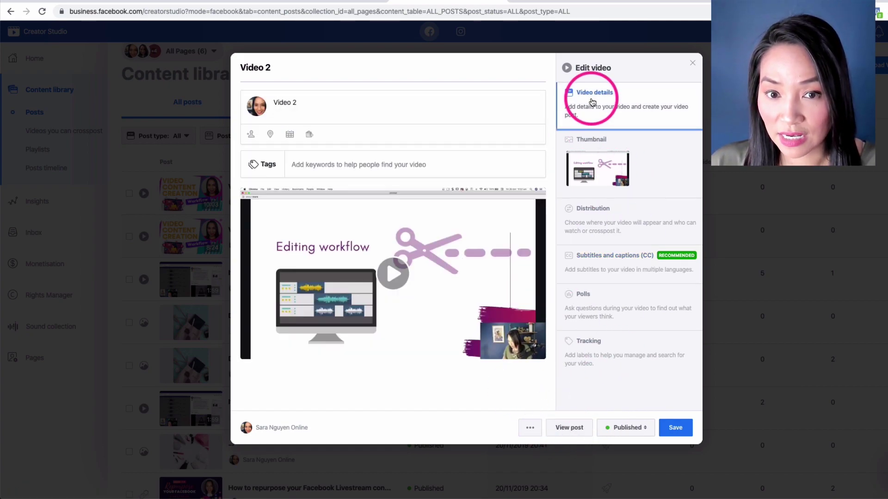
pyautogui.click(676, 429)
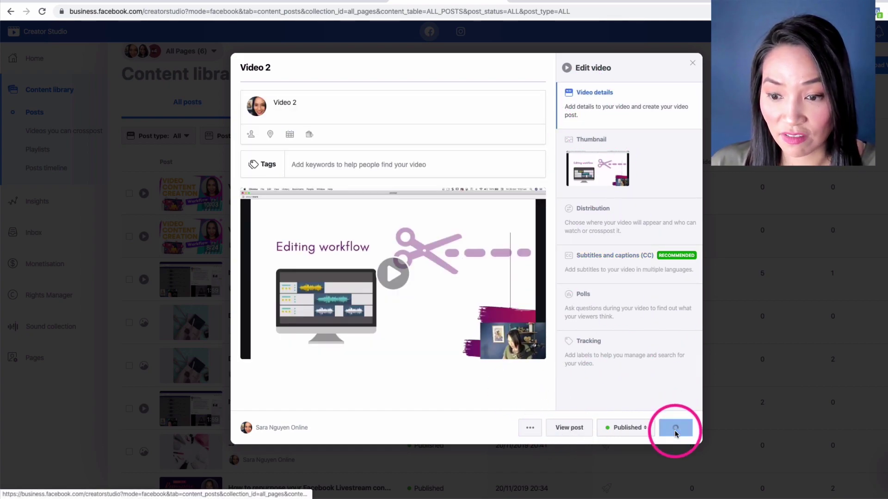